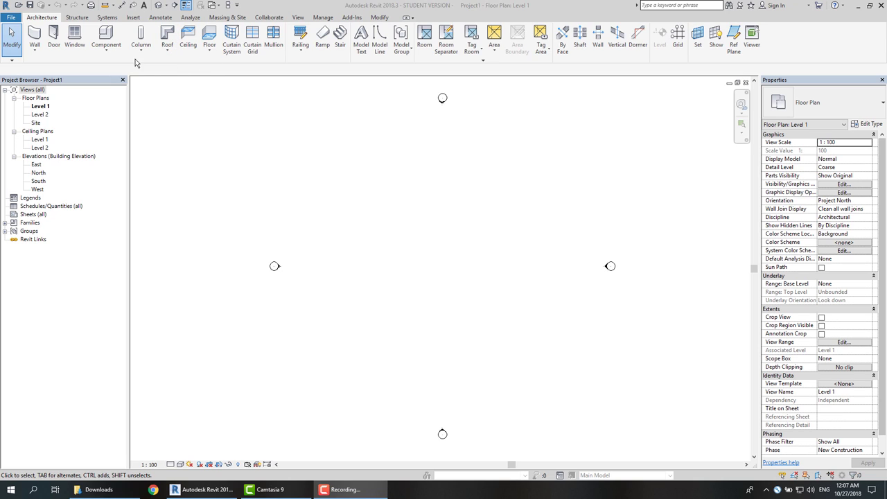
Review the available architectural wall types in the type selector, then cancel the wall tool
left_click(35, 49)
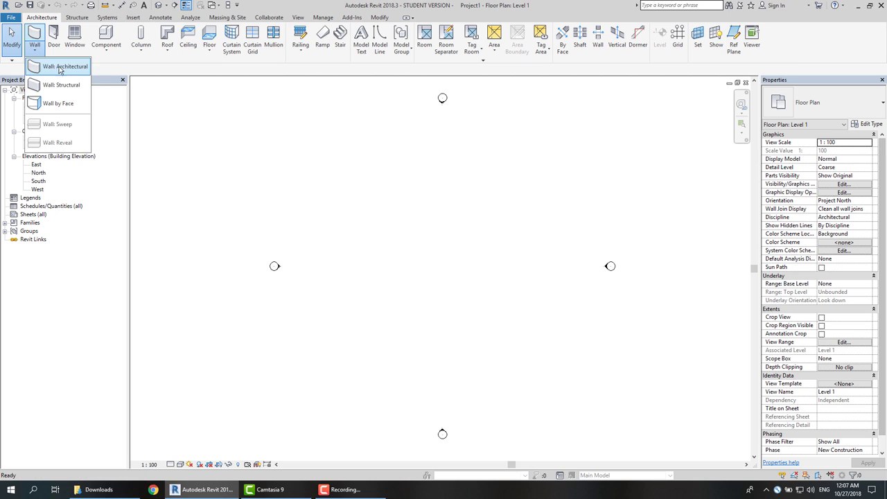
left_click(60, 69)
left_click(800, 111)
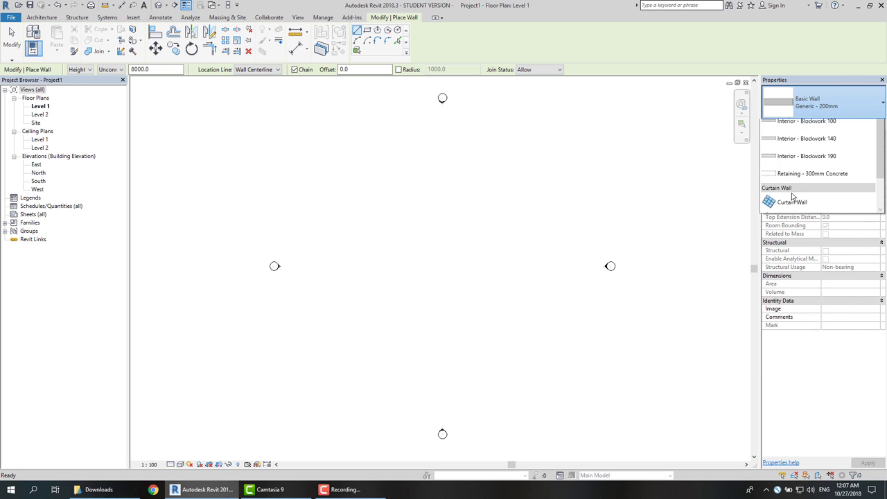
scroll(804, 235, "up", 3)
scroll(810, 232, "down", 5)
scroll(808, 227, "up", 5)
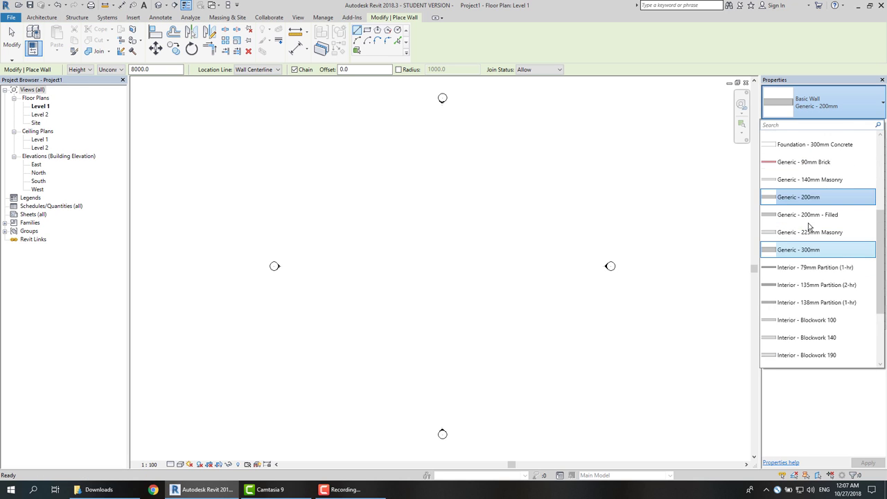
scroll(809, 221, "up", 2)
scroll(812, 208, "up", 1)
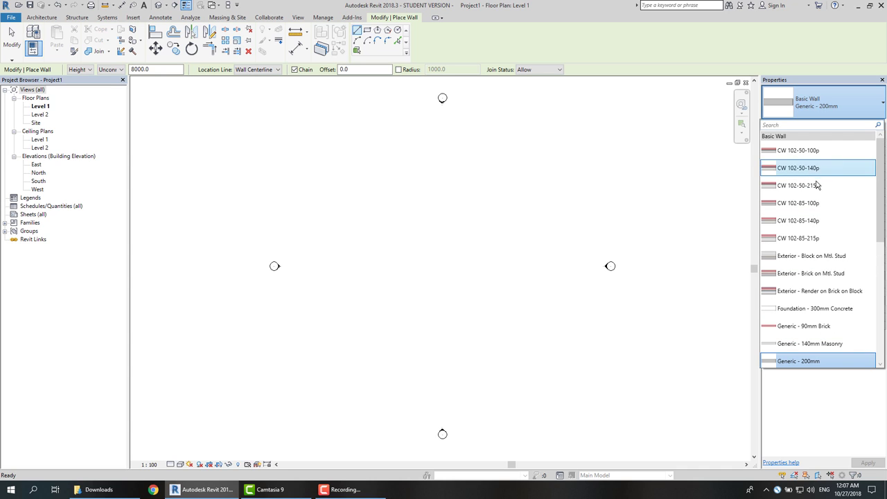
key("Escape")
key("Escape")
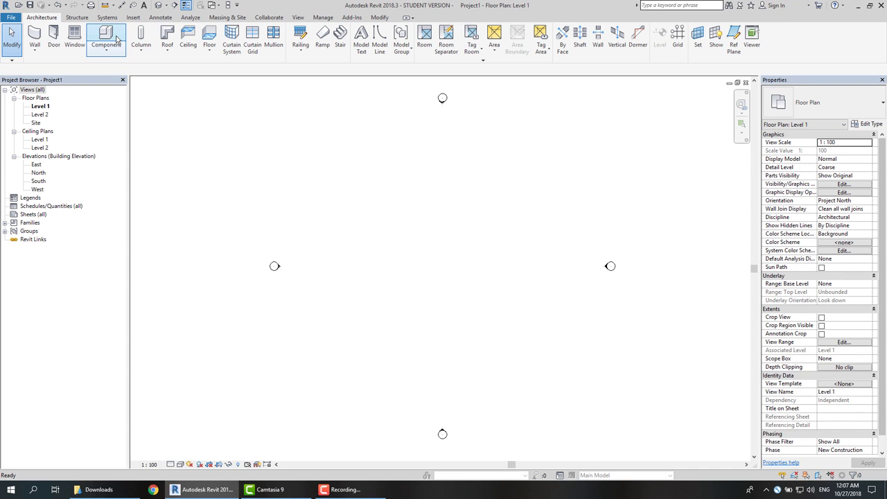
Review the structural column types, then end column placement
left_click(140, 48)
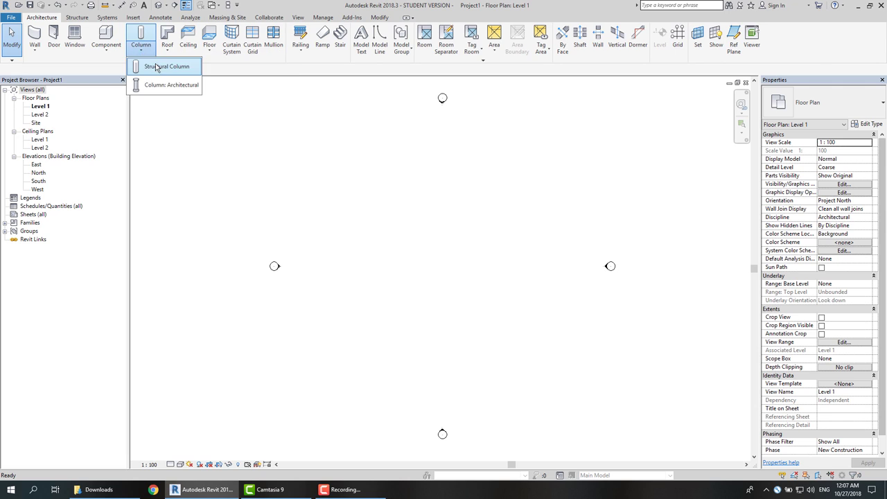
left_click(165, 67)
left_click(827, 105)
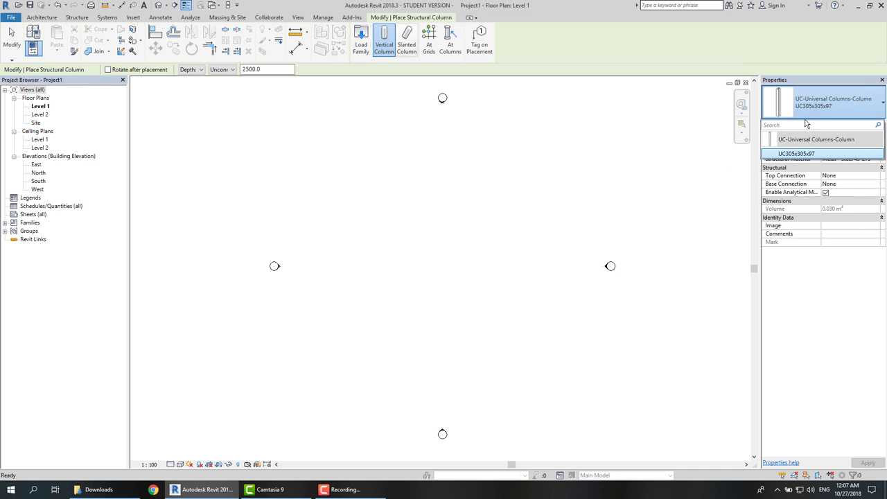
left_click(42, 17)
left_click(42, 17)
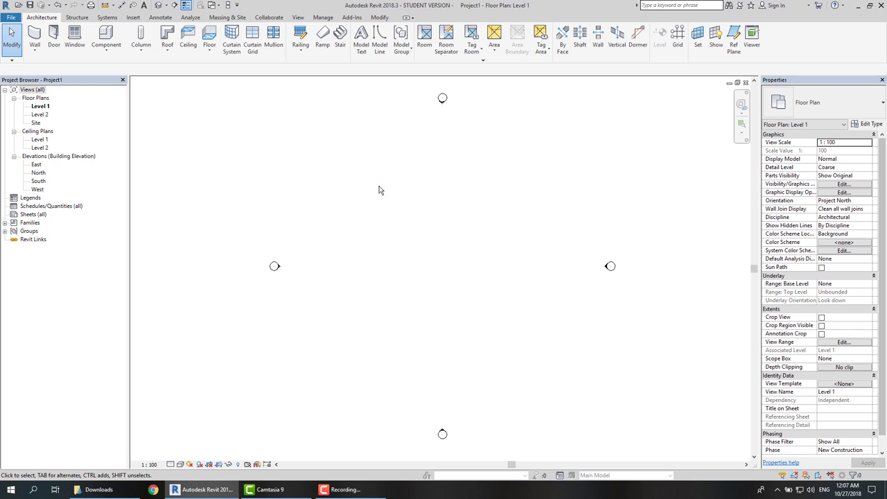
Open Purge Unused from the Manage tab, showing 334 unused items marked
middle_click_drag(447, 201, 420, 198)
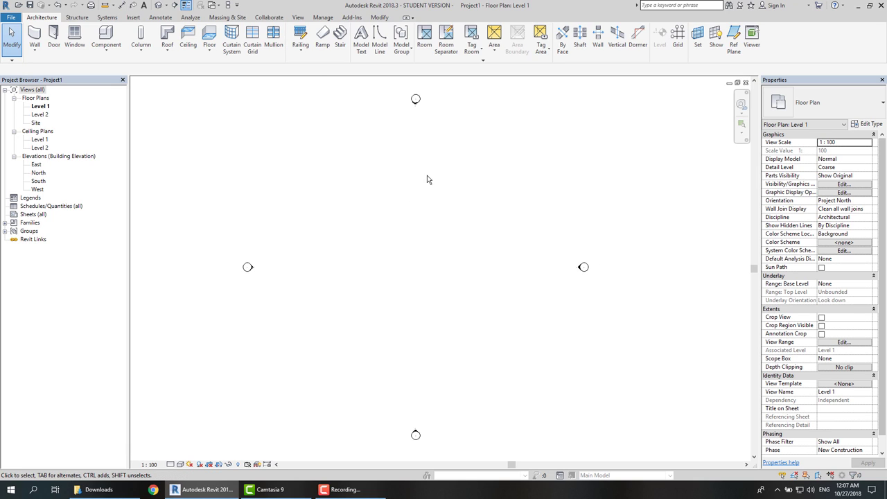
left_click(324, 20)
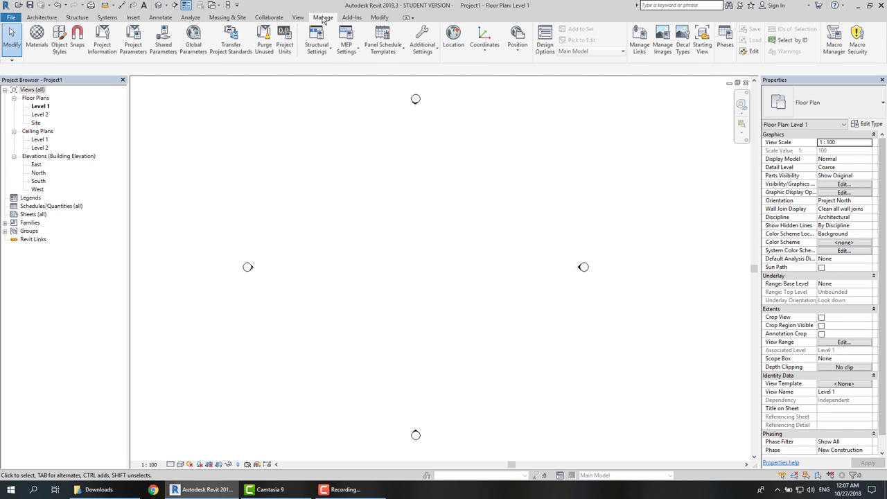
left_click(268, 52)
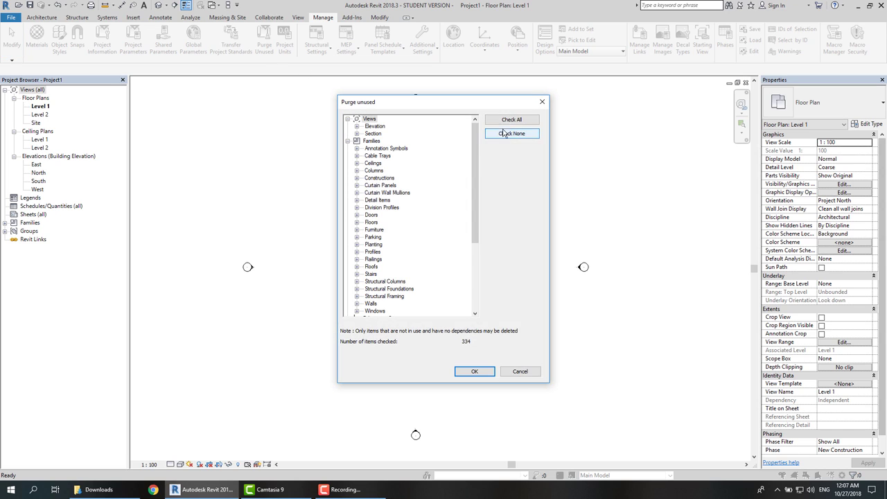
mouse_move(473, 149)
left_mouse_down()
mouse_move(486, 167)
mouse_move(491, 148)
mouse_move(458, 158)
left_mouse_up()
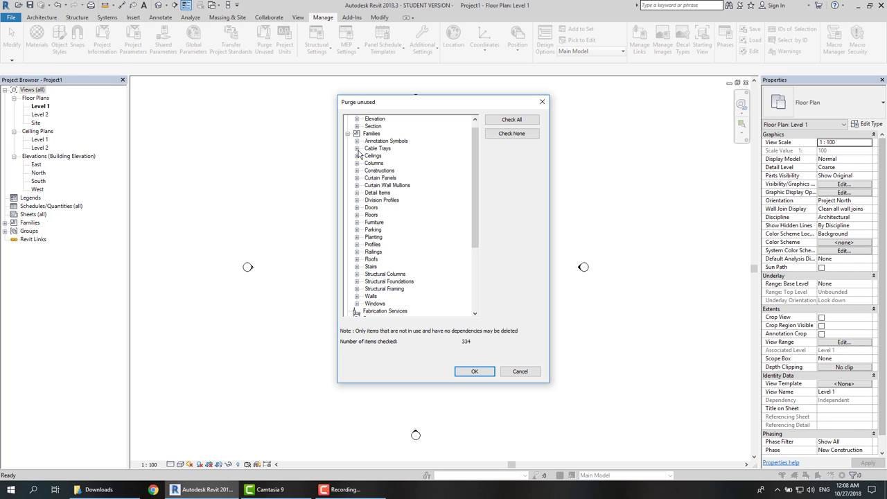
scroll(364, 271, "down", 1)
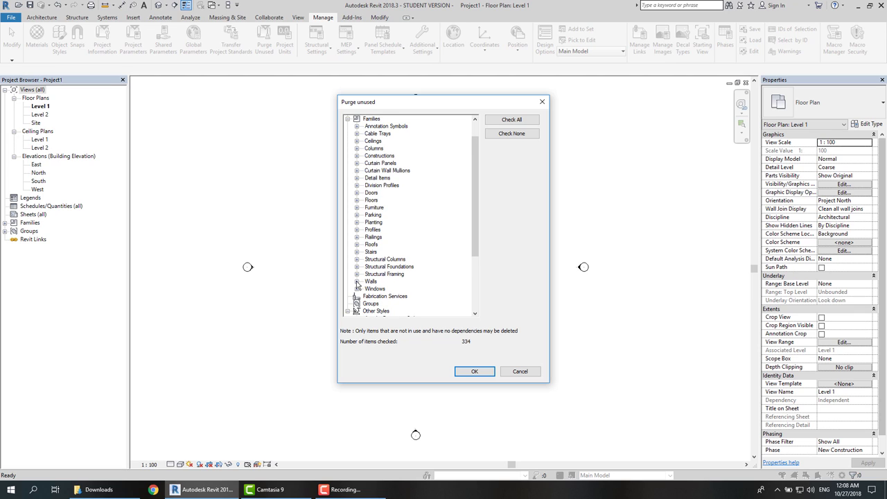
Uncheck everything, then mark all Basic Wall types except Generic - 200mm for purging
left_click(357, 283)
scroll(360, 285, "down", 1)
left_click(365, 274)
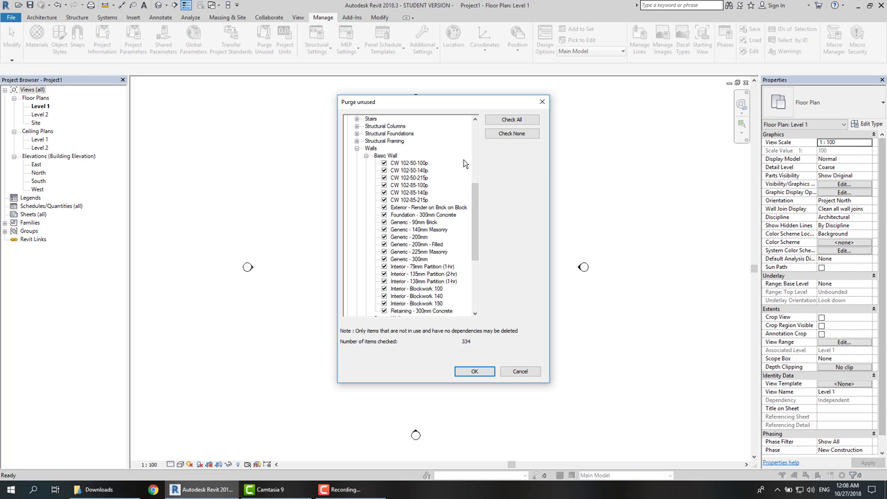
left_click(509, 134)
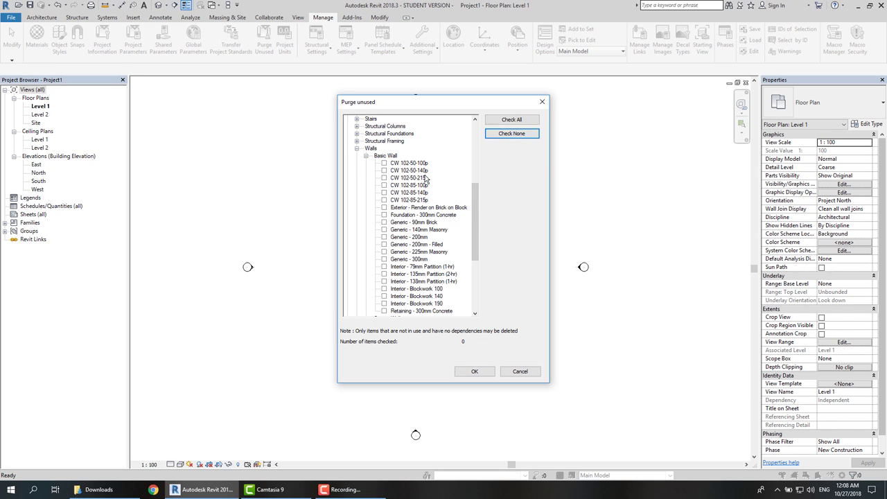
scroll(419, 181, "down", 1)
left_click(409, 133)
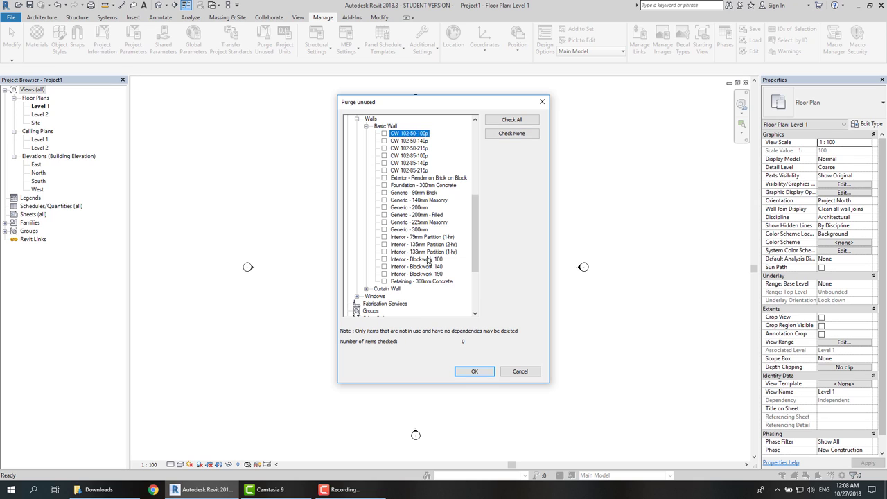
left_click(420, 281, "shift")
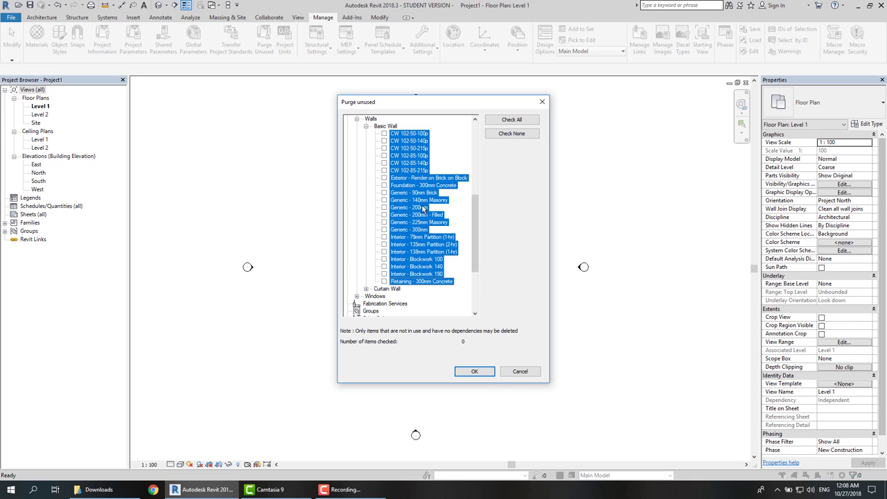
left_click(386, 137)
left_click(395, 194)
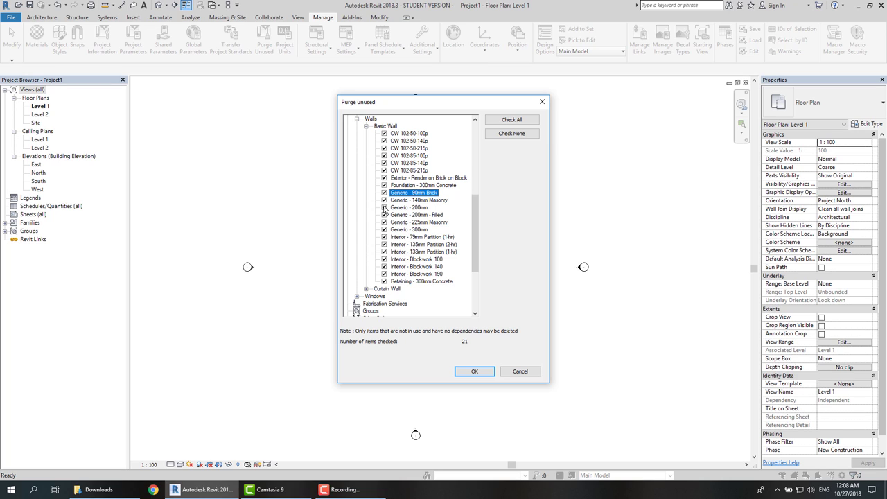
left_click(384, 207)
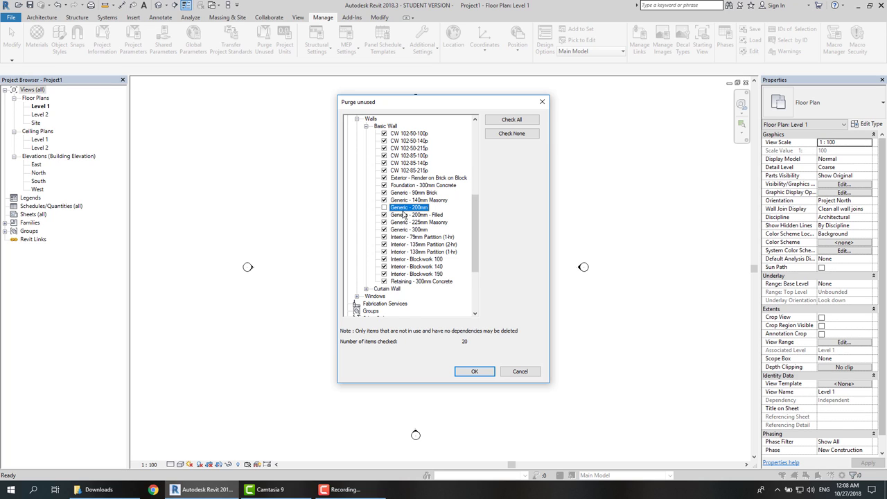
Also mark the Exterior Glazing and Storefront curtain walls and the M_Fixed window
scroll(370, 266, "down", 1)
left_click(366, 275)
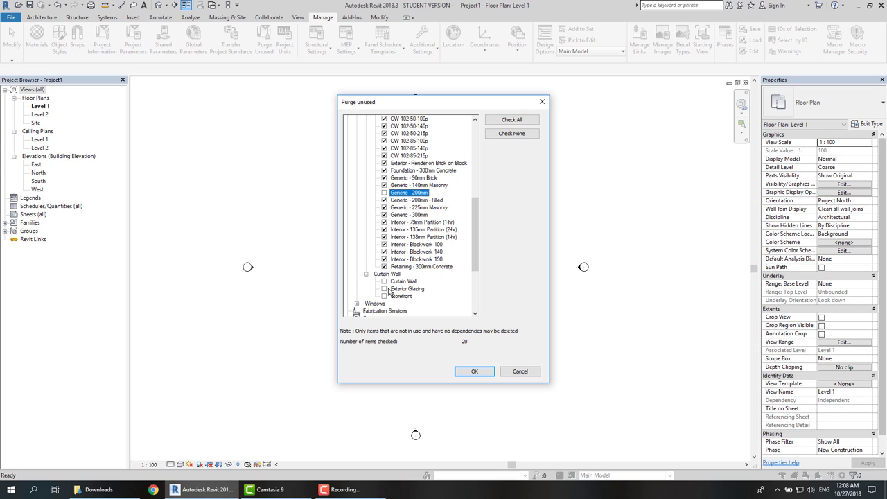
left_click(385, 289)
left_click(385, 296)
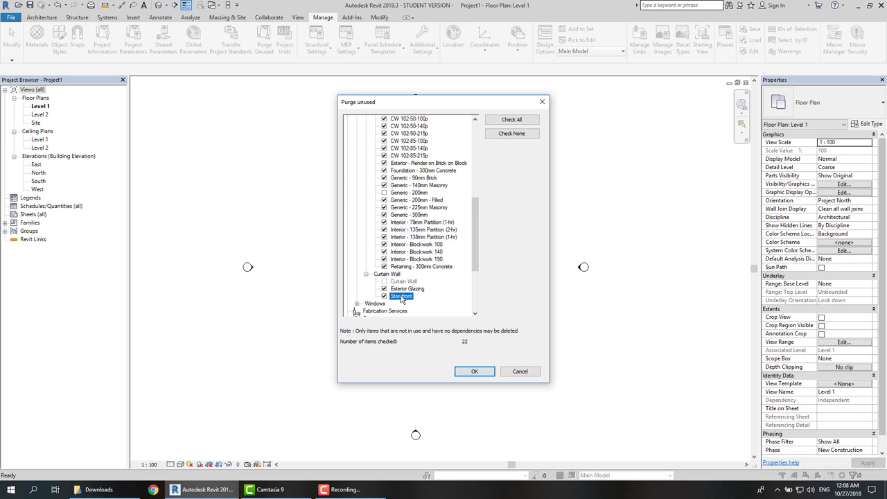
scroll(388, 297, "down", 1)
left_click(356, 288)
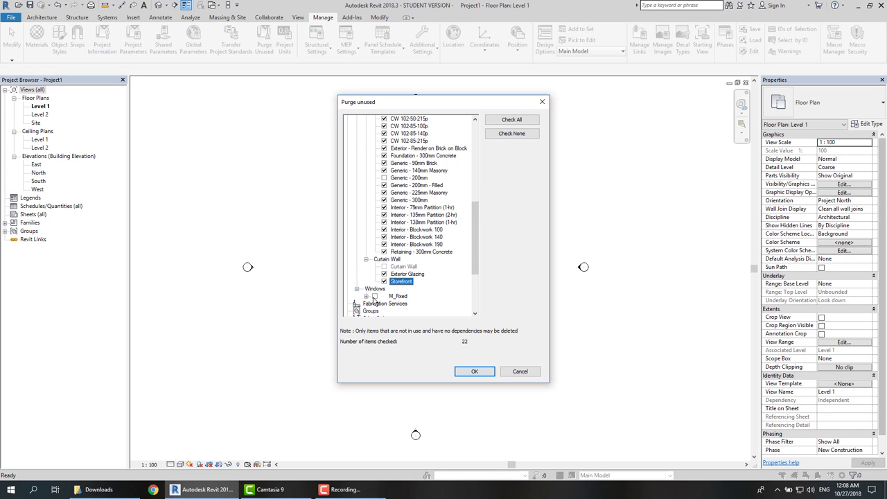
left_click(374, 296)
scroll(374, 300, "down", 1)
scroll(374, 291, "up", 1)
Mark UB-Universal Beams and UC-Universal Columns-Column for purging
scroll(374, 277, "up", 1)
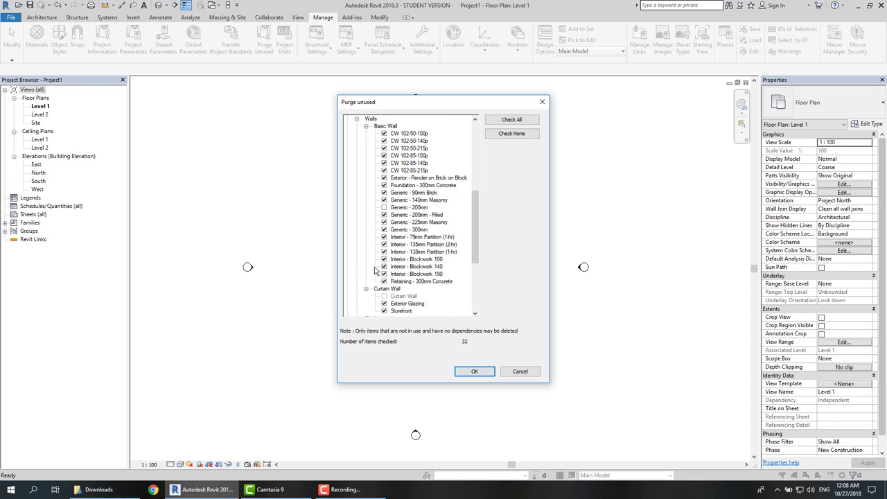
scroll(374, 269, "up", 3)
scroll(368, 249, "up", 2)
scroll(363, 215, "up", 2)
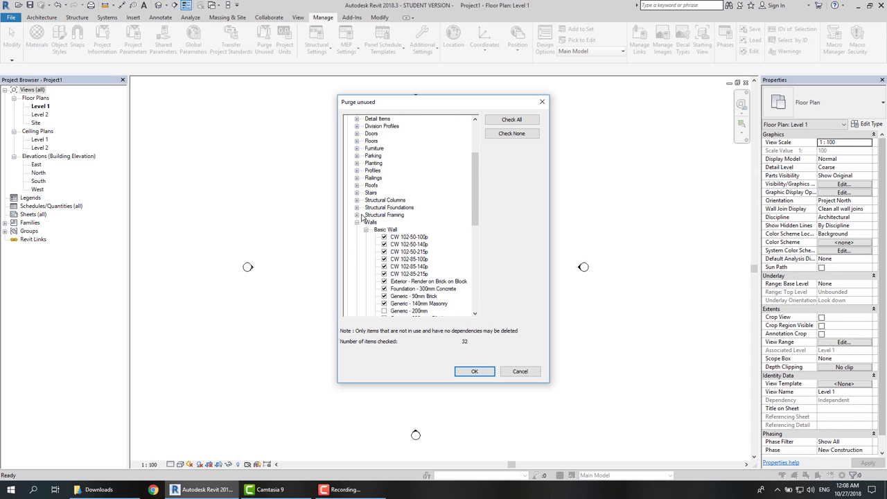
left_click(357, 215)
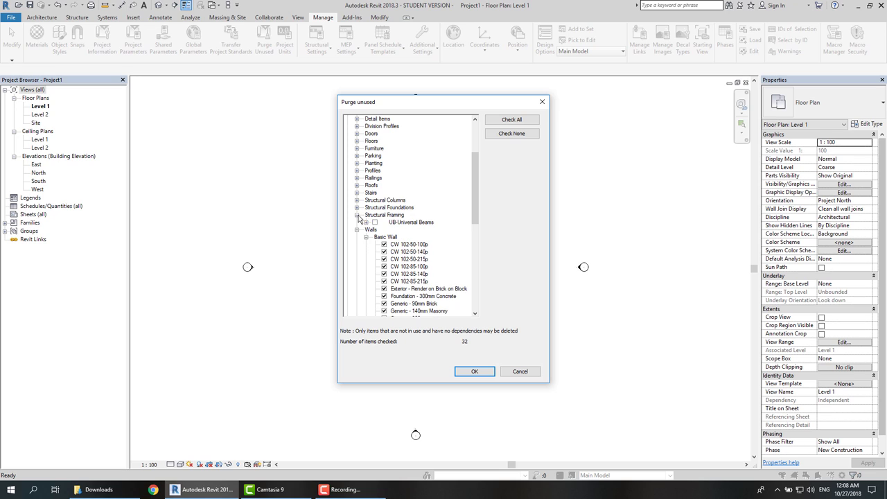
left_click(374, 222)
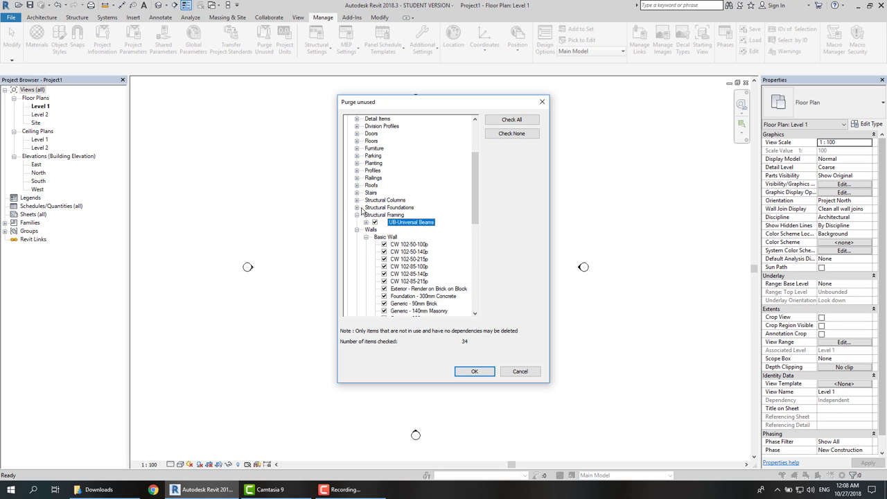
left_click(357, 200)
left_click(375, 207)
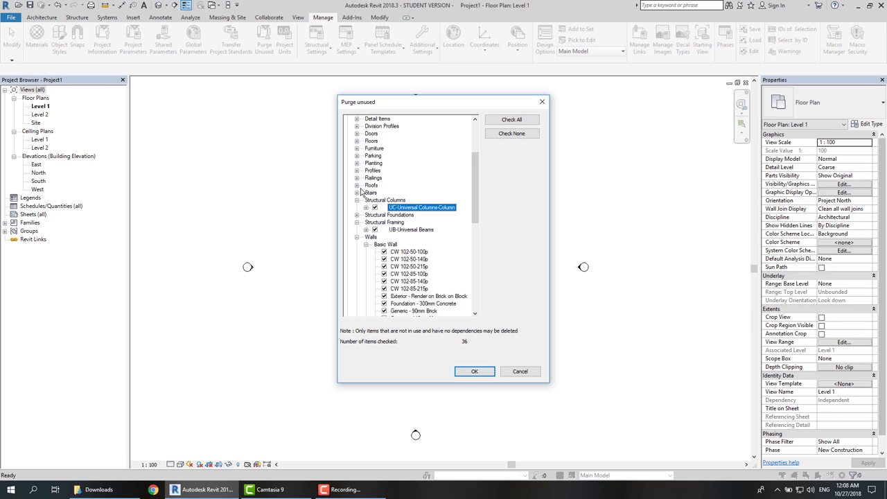
Mark every Basic Roof type except Generic - 400mm for purging
left_click(356, 185)
left_click(366, 193)
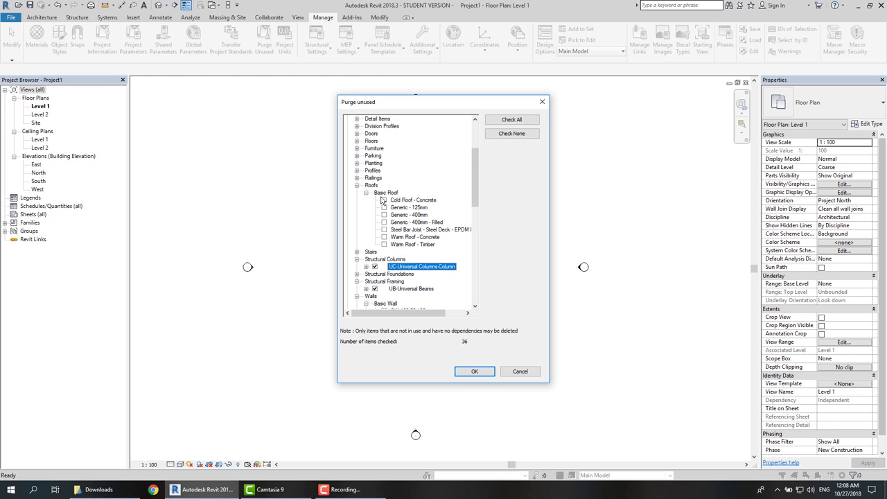
left_click(405, 201)
left_click(409, 244, "shift")
left_click(383, 243)
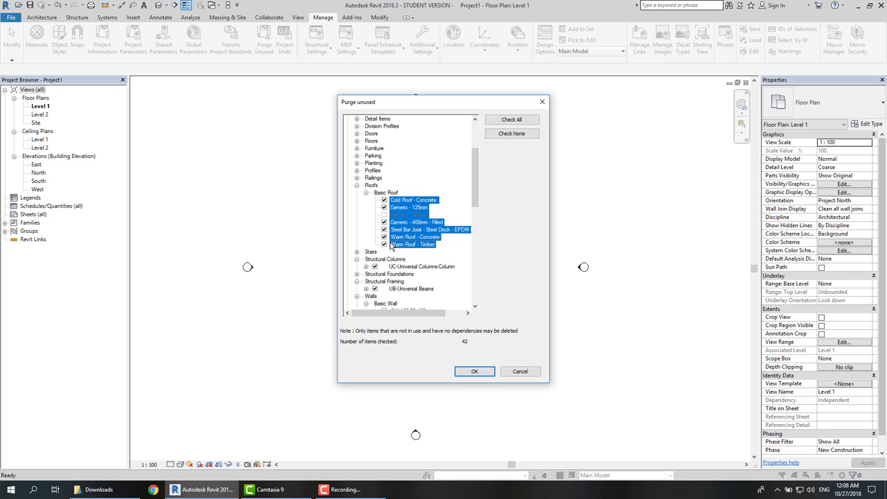
left_click(399, 214)
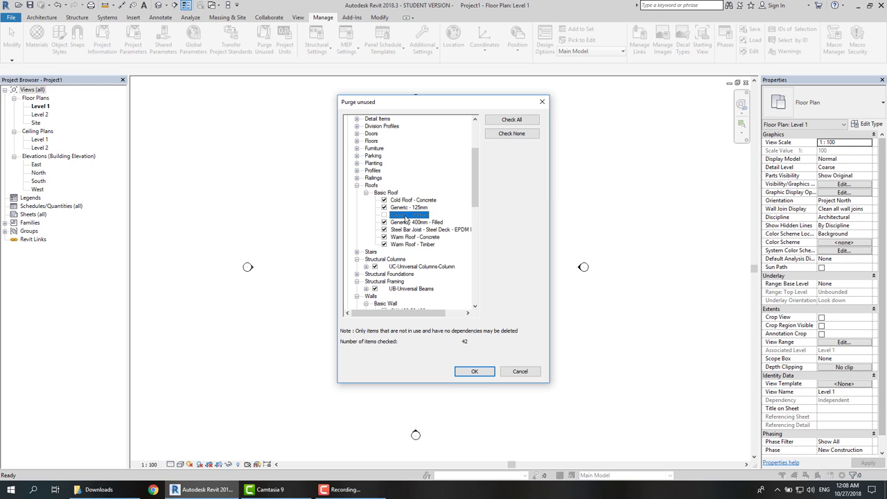
Mark M_Desk and the floor types except Generic 150mm for purging
scroll(377, 202, "up", 1)
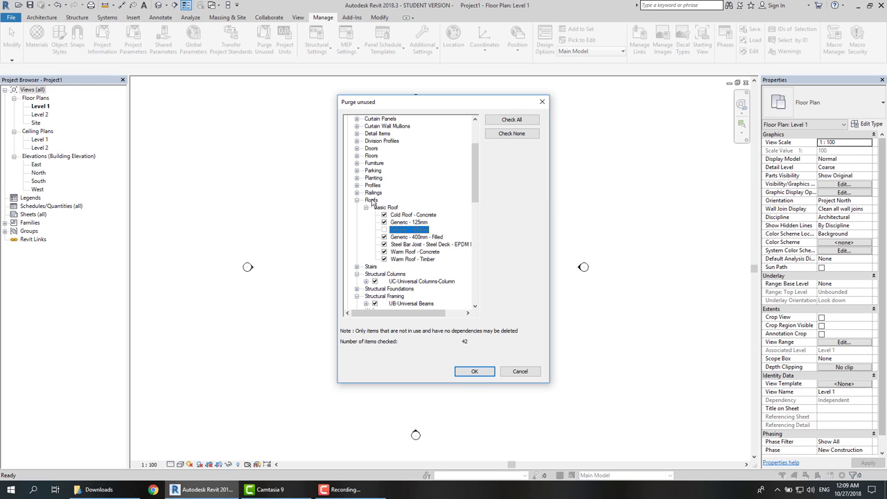
left_click(357, 163)
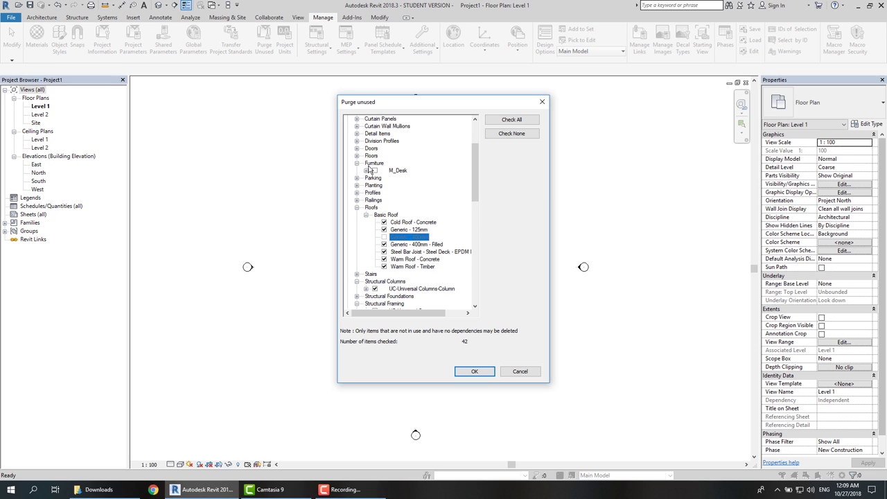
left_click(375, 170)
left_click(358, 155)
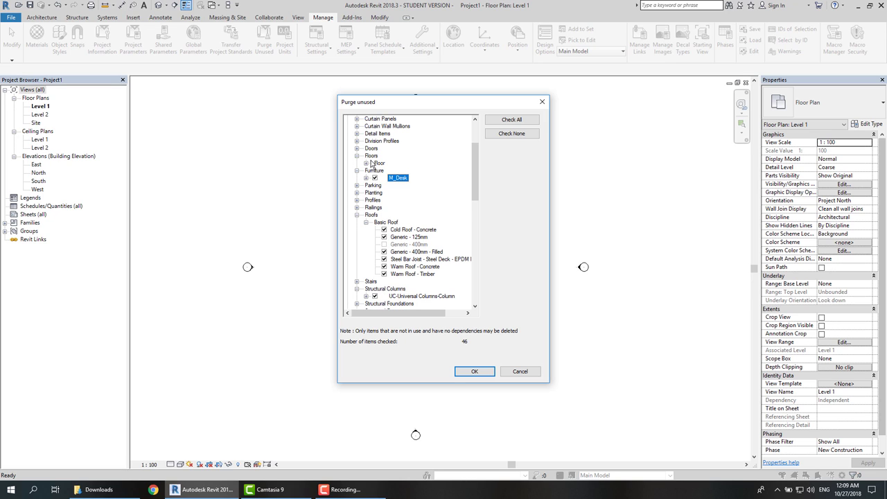
left_click(365, 163)
left_click(416, 169)
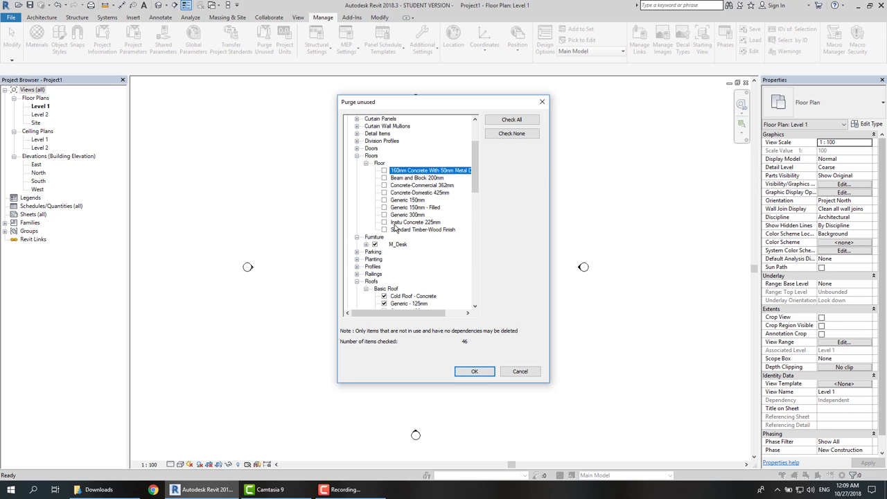
left_click(415, 229, "shift")
left_click(383, 229)
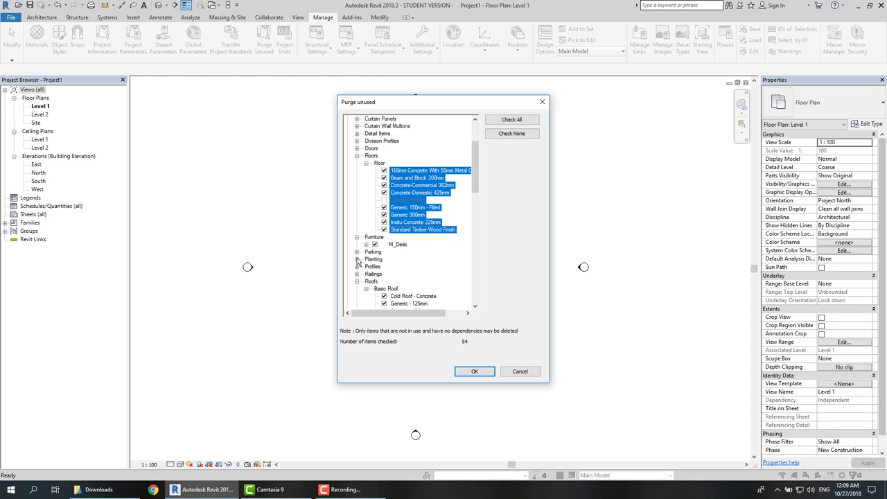
Mark M_RPC Tree - Deciduous and M_Parking Space for purging
scroll(393, 207, "up", 1)
scroll(392, 222, "up", 1)
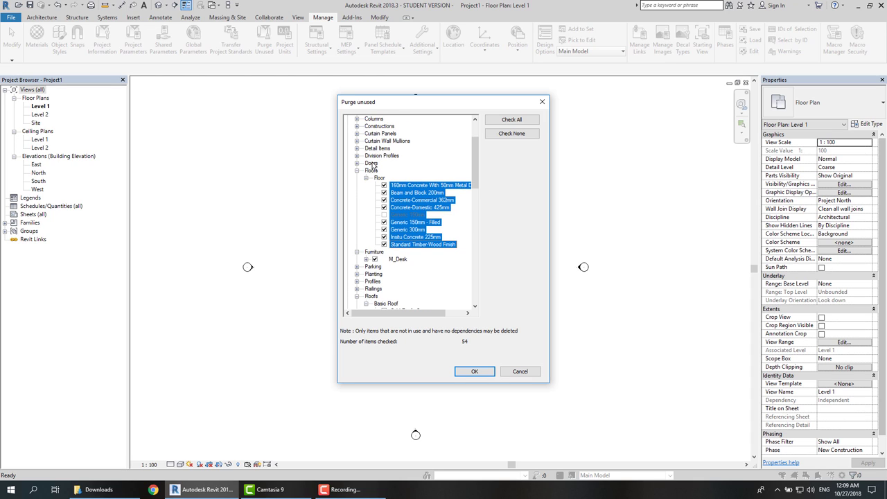
scroll(390, 242, "down", 2)
left_click(357, 258)
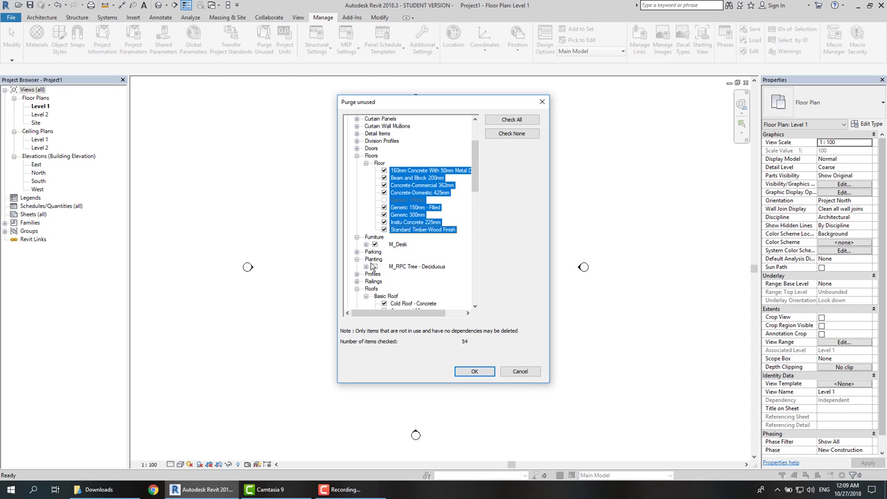
left_click(375, 267)
left_click(356, 252)
left_click(374, 259)
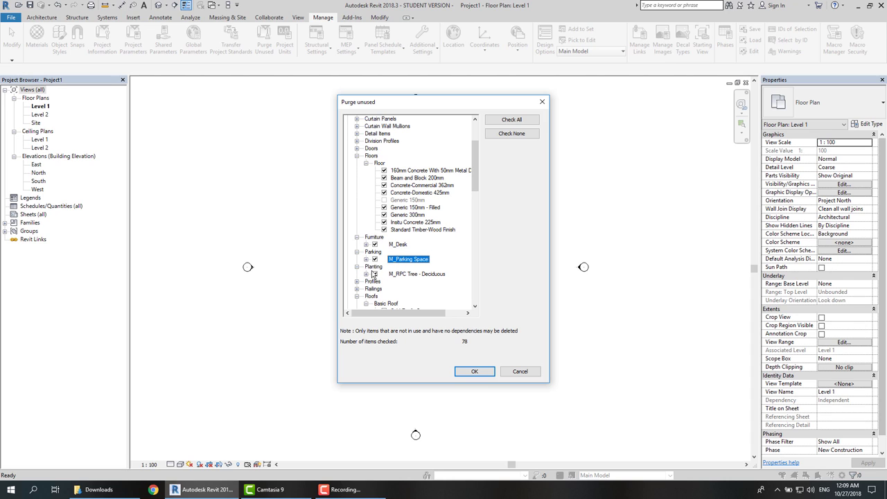
Mark M_Rectangular Column and the 600 x 600mm and 600 x 1200mm Grid ceilings
scroll(377, 261, "up", 1)
scroll(382, 179, "up", 1)
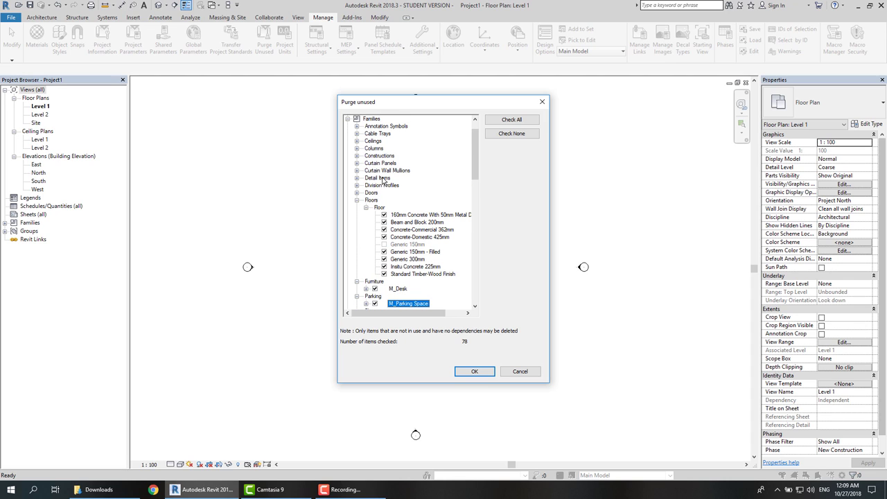
left_click(357, 148)
left_click(375, 155)
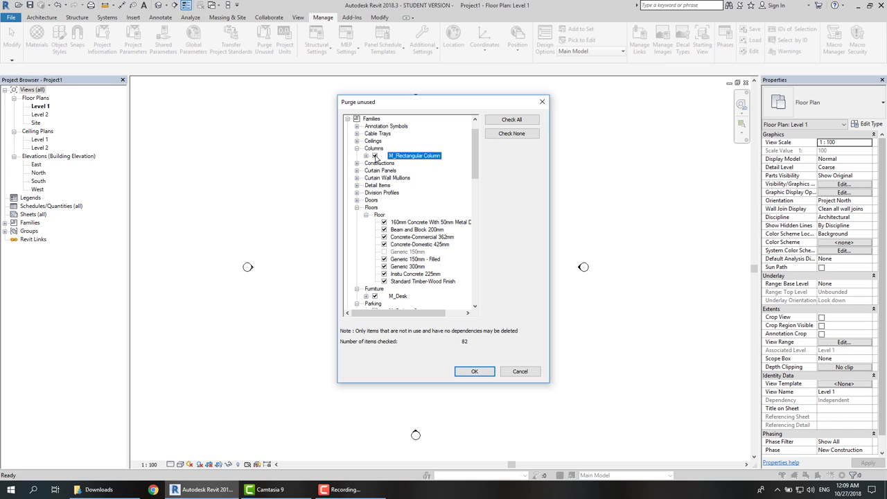
left_click(357, 141)
left_click(366, 149)
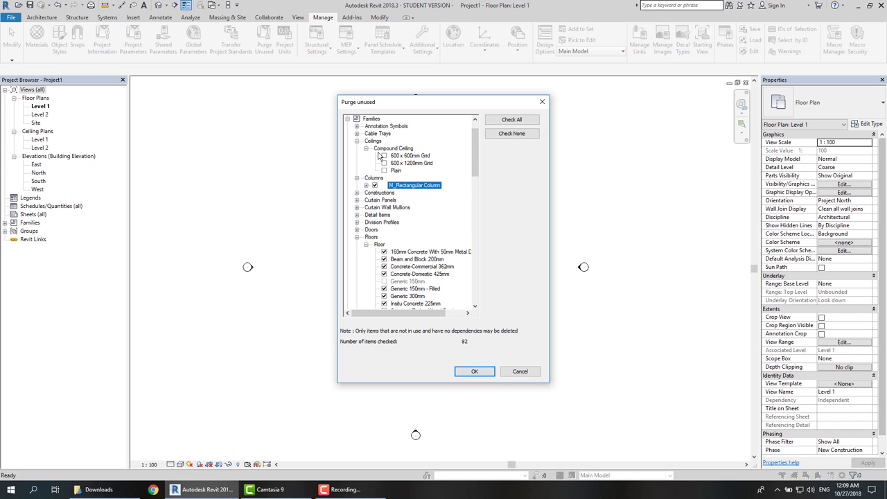
left_click(384, 156)
left_click(384, 164)
scroll(365, 154, "up", 1)
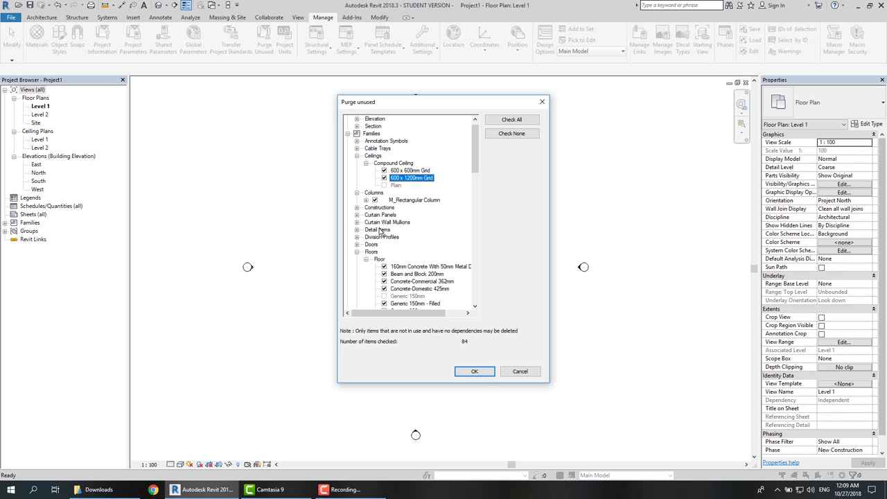
scroll(381, 233, "down", 4)
scroll(388, 239, "down", 4)
scroll(398, 248, "down", 2)
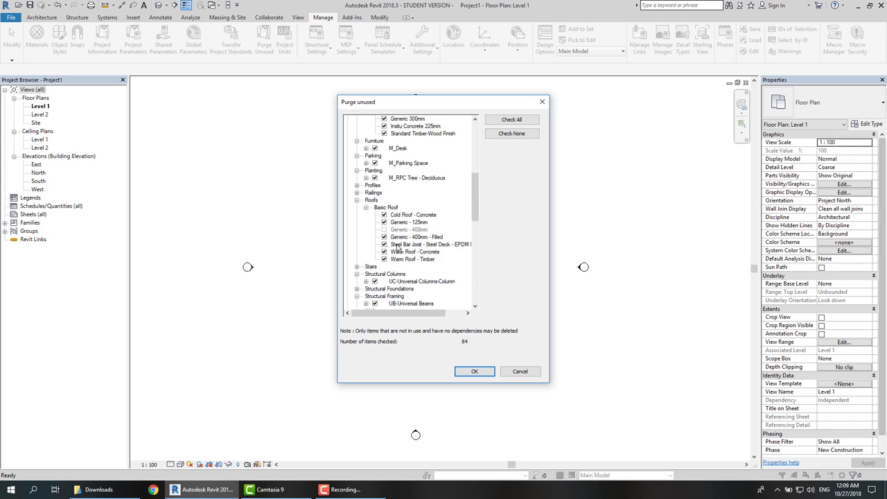
scroll(397, 248, "down", 2)
scroll(398, 248, "down", 2)
scroll(401, 246, "down", 2)
scroll(405, 244, "down", 2)
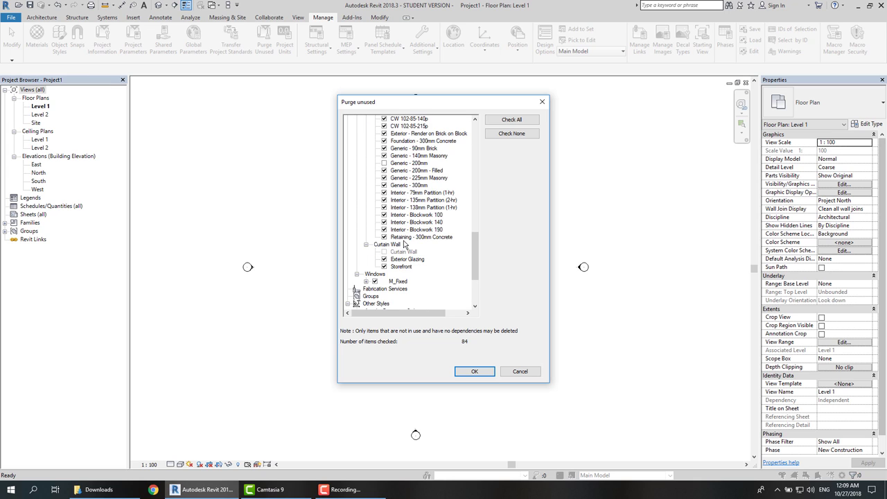
scroll(390, 299, "down", 2)
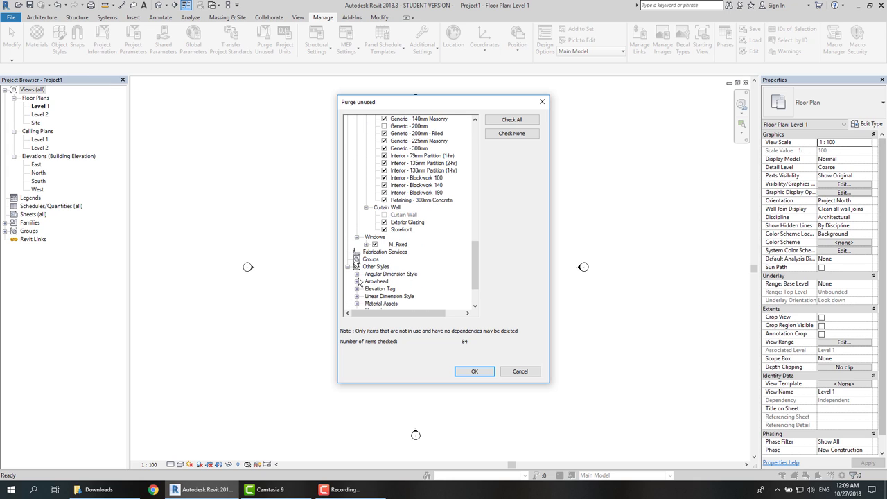
scroll(359, 290, "down", 1)
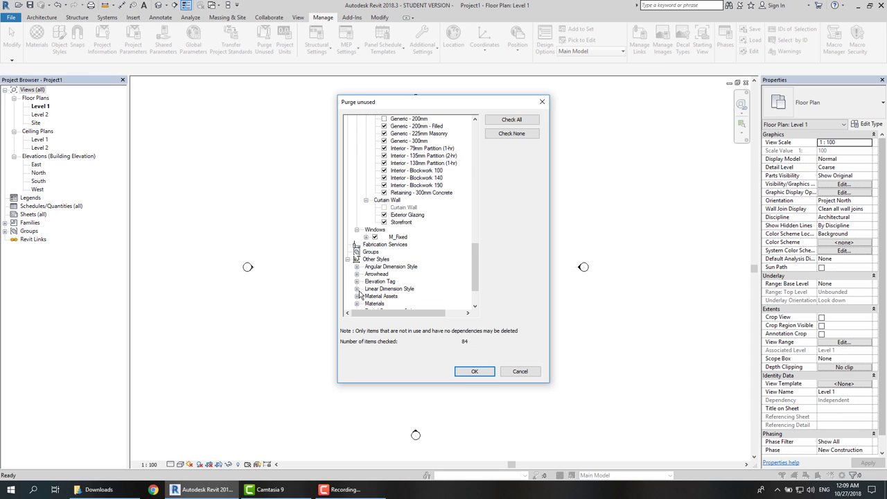
Mark the Linear Dimension Styles except Arc Length - 2.5mm Arial, bringing the count to 92
left_click(357, 289)
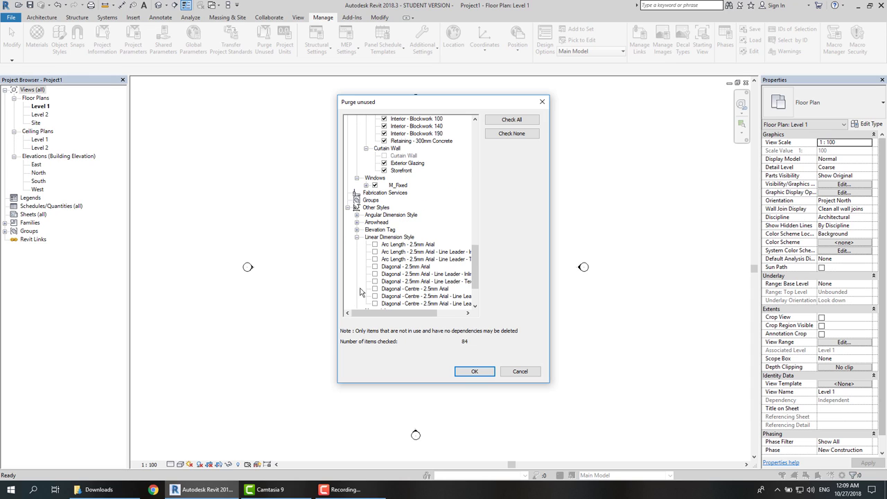
left_click(390, 252)
left_click_drag(391, 254, 388, 303)
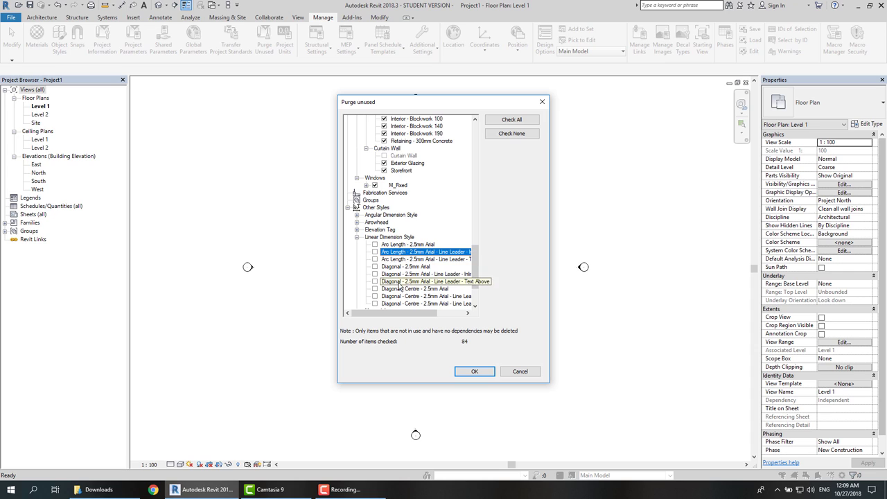
left_click(375, 303)
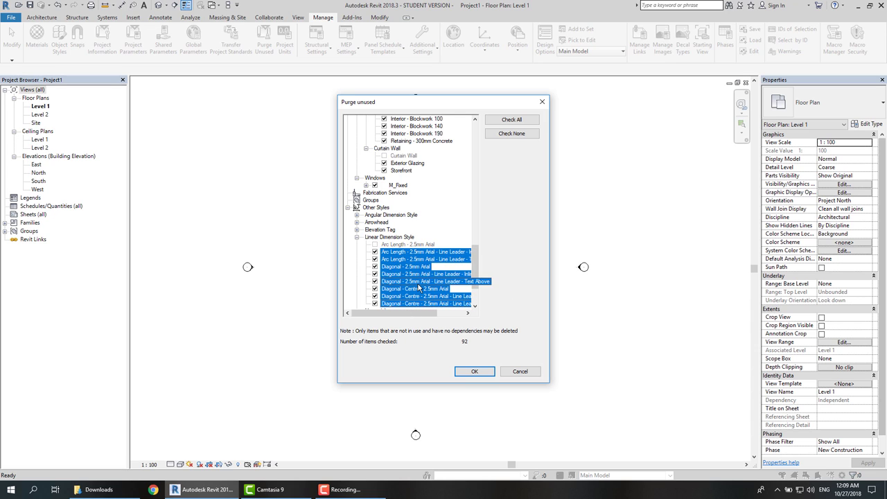
scroll(381, 264, "up", 1)
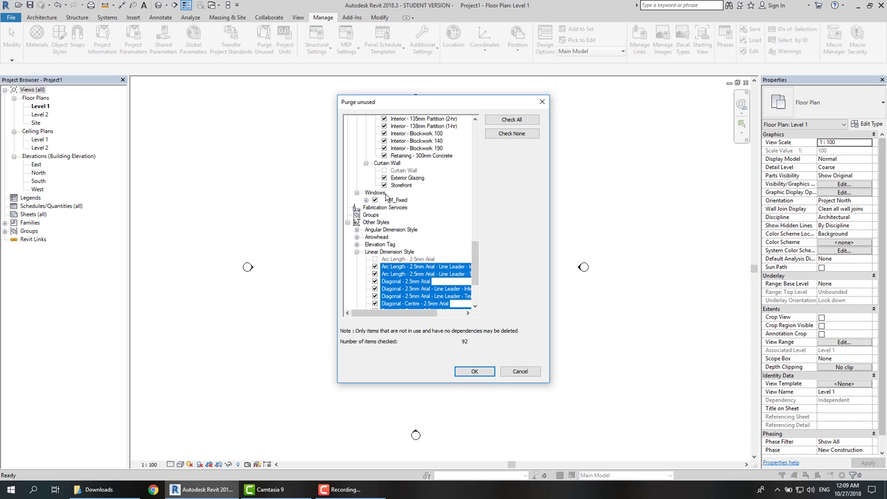
scroll(389, 235, "down", 1)
scroll(395, 253, "down", 2)
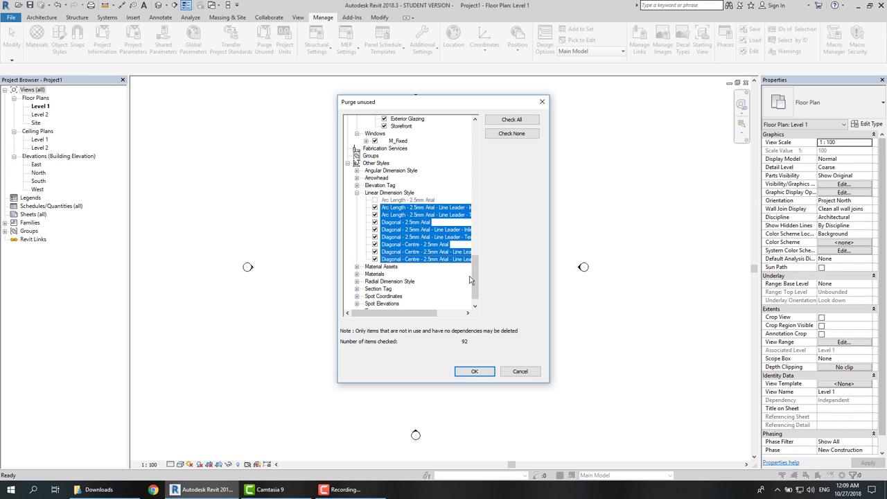
left_click_drag(470, 280, 489, 142)
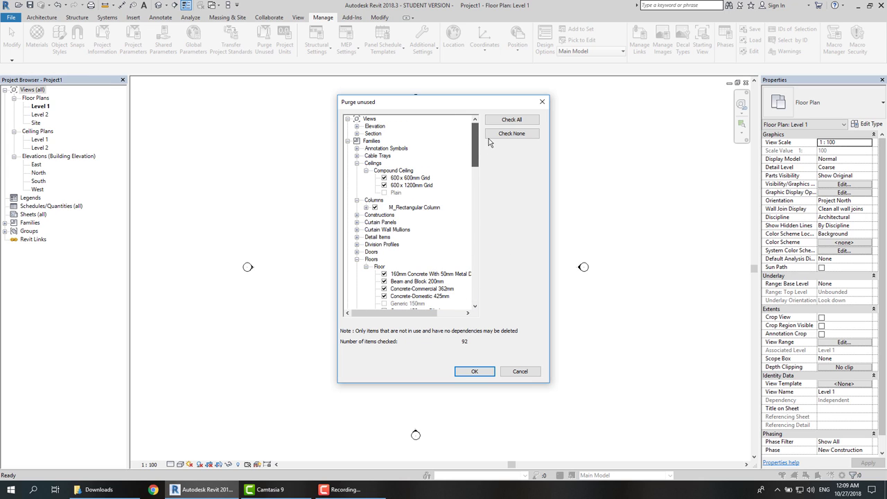
Mark Construction 1 and the M_Single-Flush door family, reaching 101 marked items
left_click(356, 215)
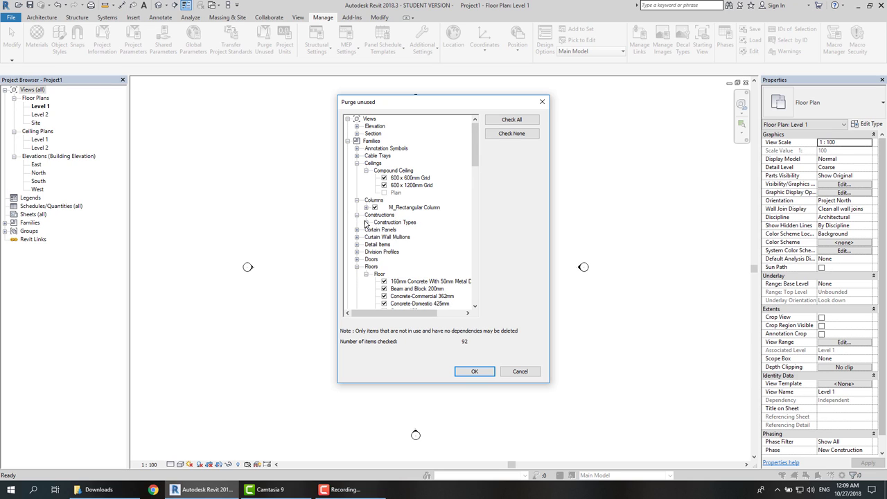
left_click(365, 221)
left_click(383, 230)
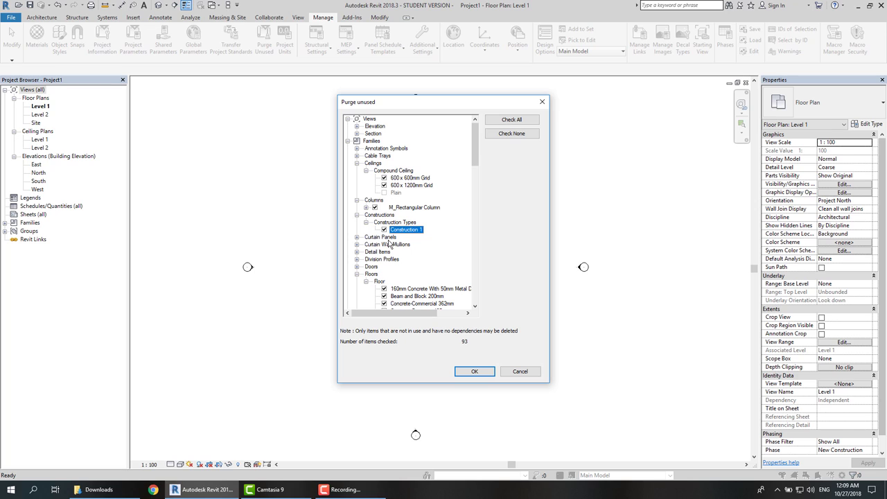
left_click(356, 267)
left_click(374, 274)
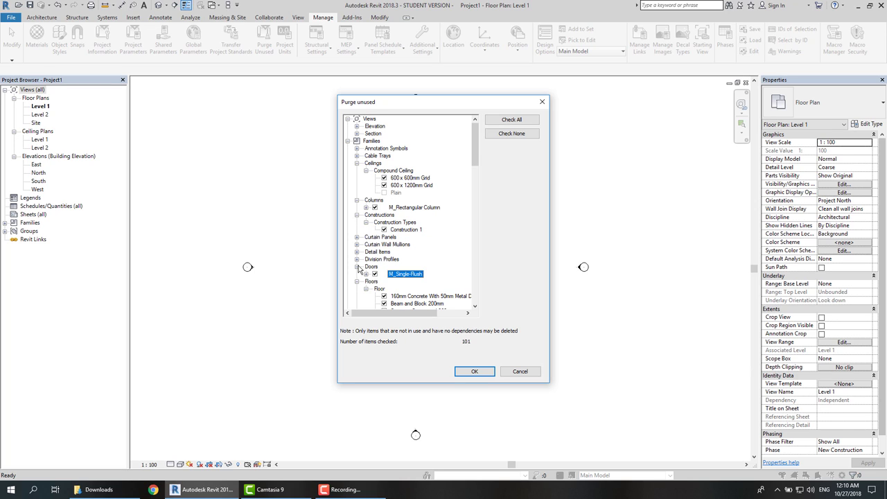
scroll(374, 263, "down", 3)
scroll(402, 258, "down", 3)
scroll(436, 253, "down", 3)
scroll(467, 245, "down", 3)
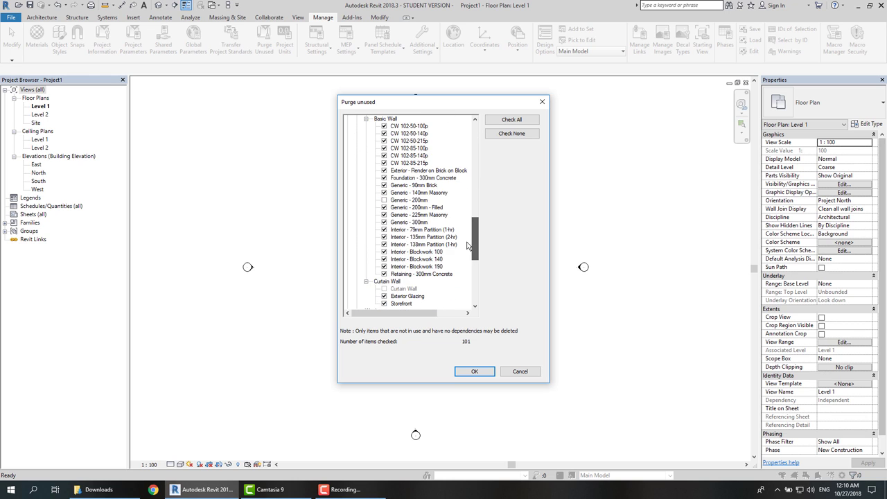
scroll(466, 248, "down", 4)
scroll(460, 250, "down", 4)
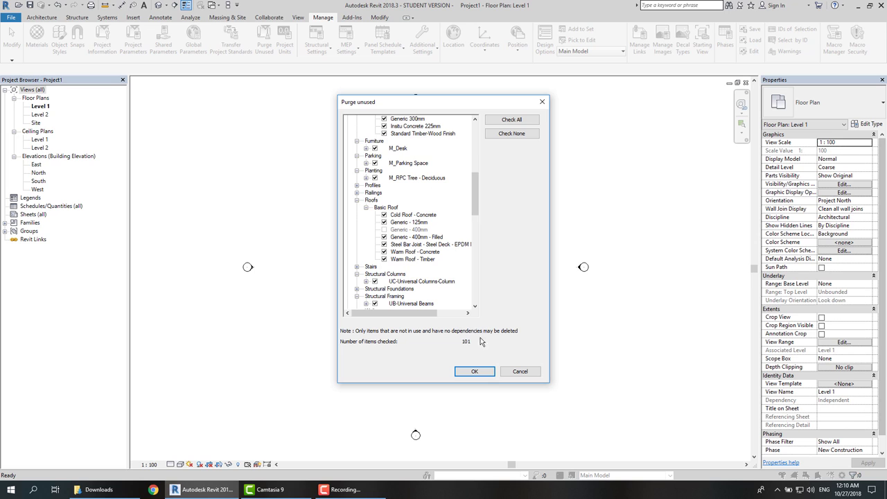
Purge the marked items and confirm only five wall types remain in the type list
left_click(475, 371)
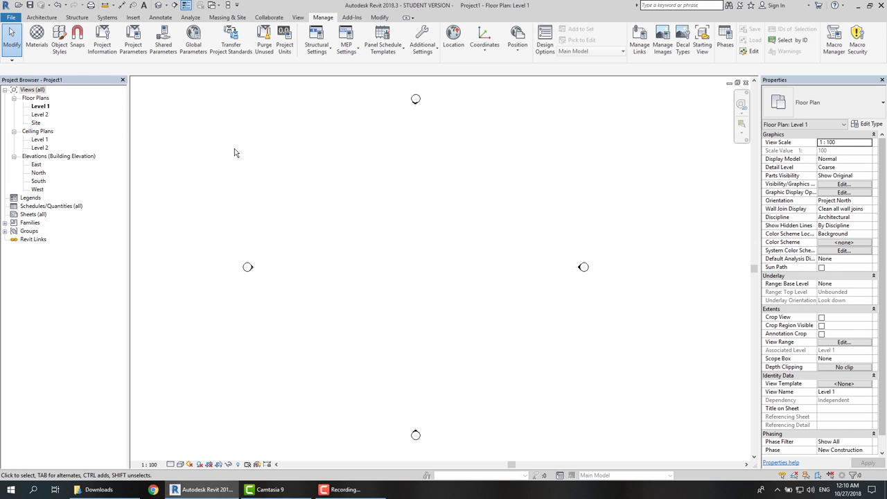
left_click(42, 17)
left_click(34, 50)
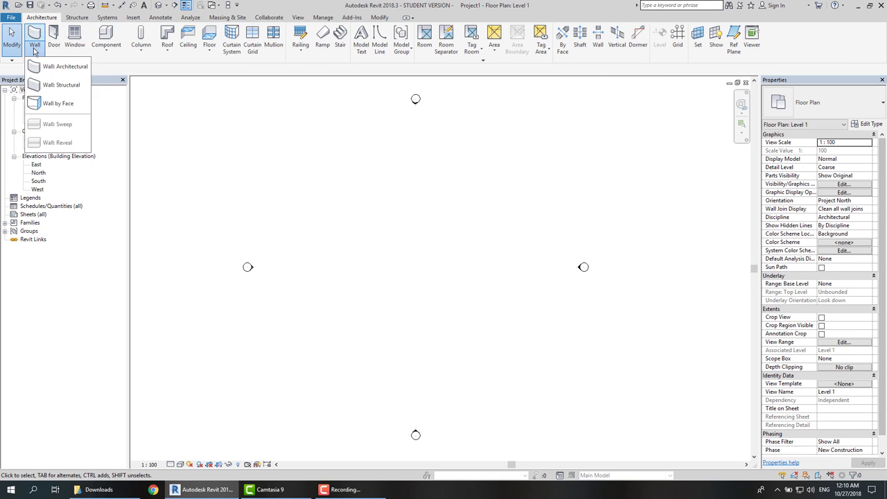
left_click(61, 66)
left_click(810, 105)
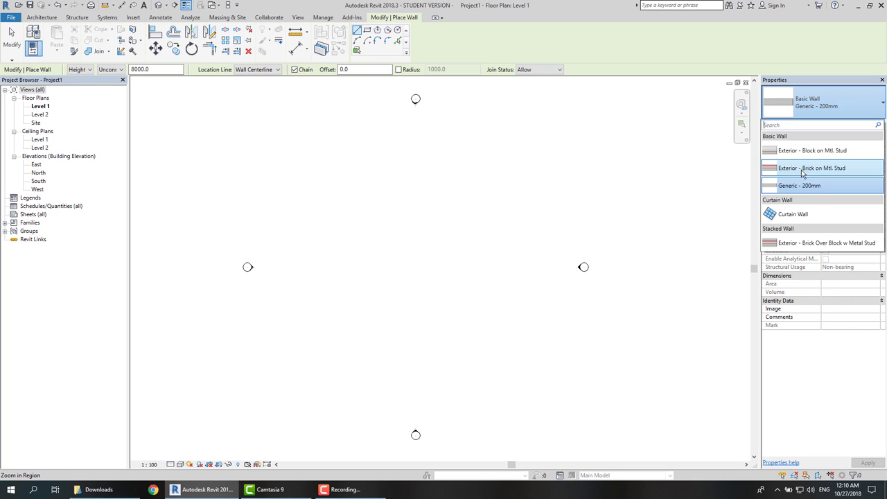
left_click(803, 185)
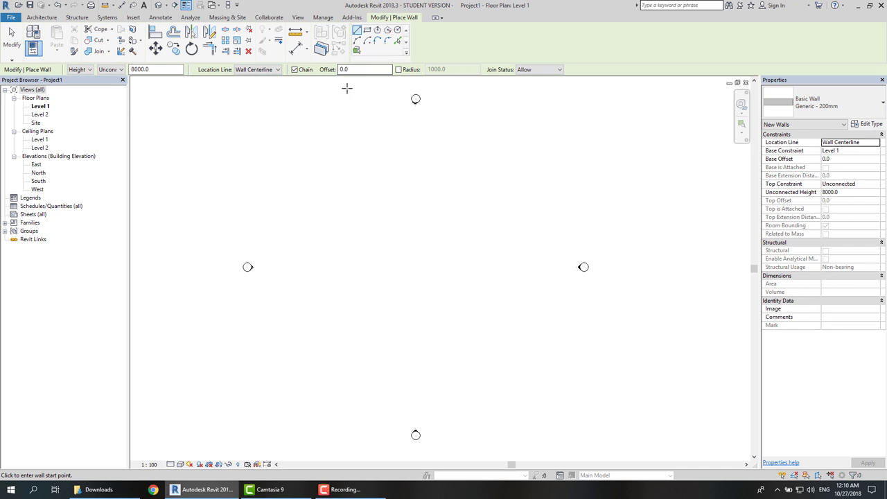
left_click(11, 36)
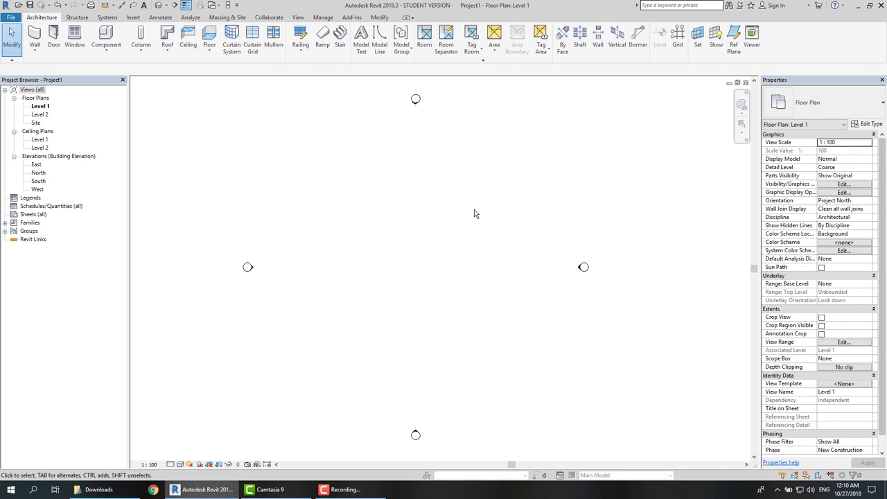
middle_click_drag(495, 231, 491, 214)
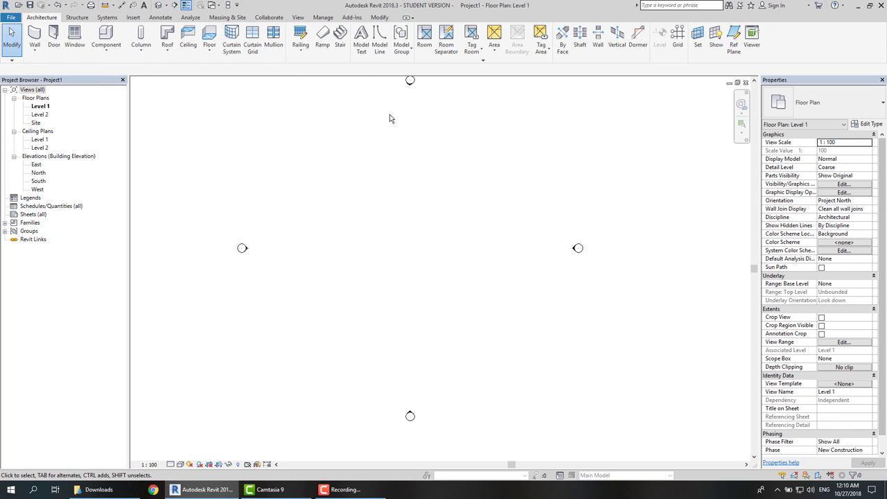
Start Save As in Desktop > HPA Form Project > 04.Model with file name 04-01-start
left_click(29, 6)
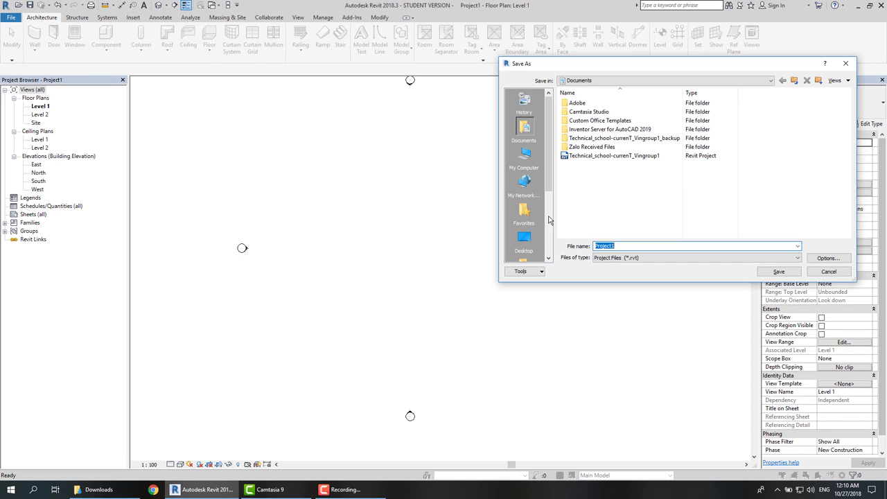
left_click(524, 237)
double_click(588, 147)
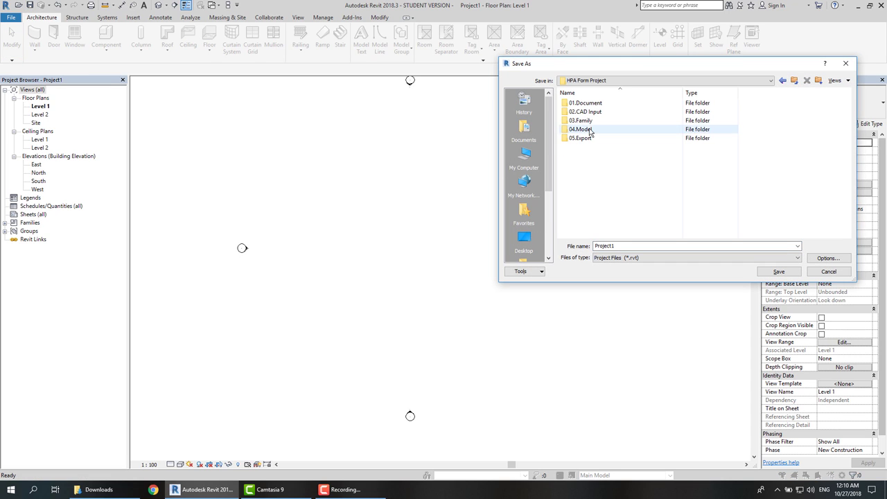
double_click(589, 130)
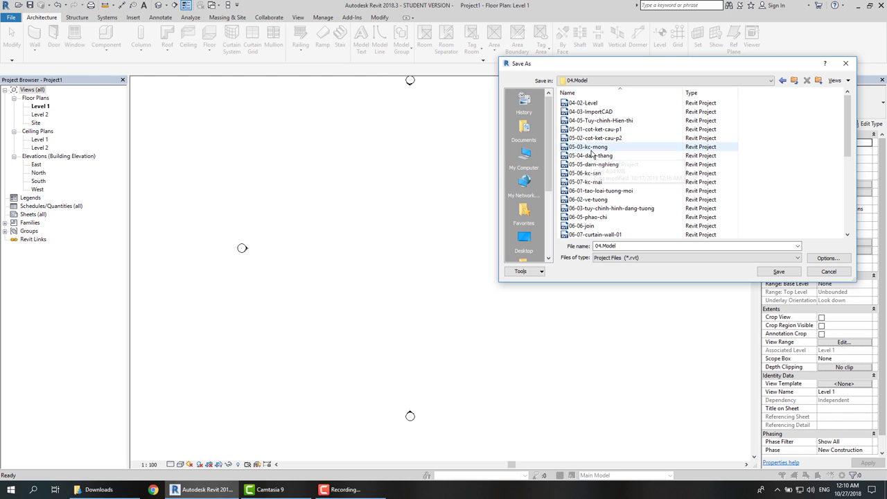
scroll(610, 181, "down", 3)
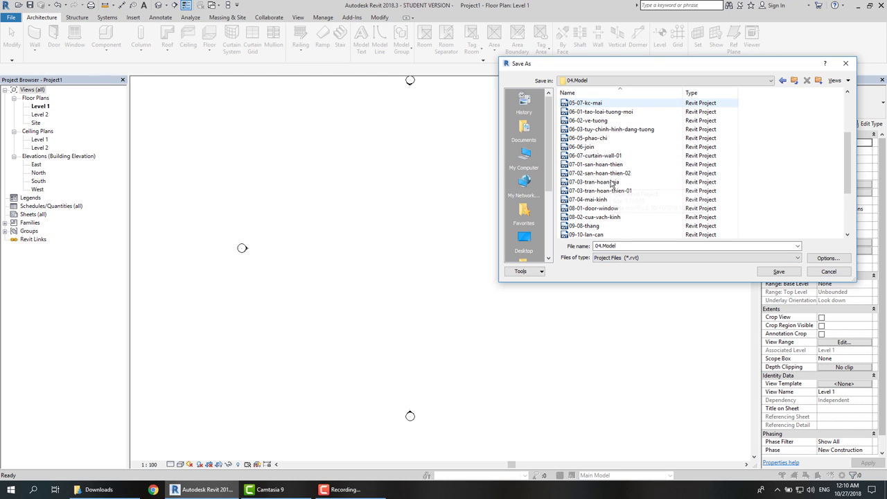
scroll(612, 184, "up", 3)
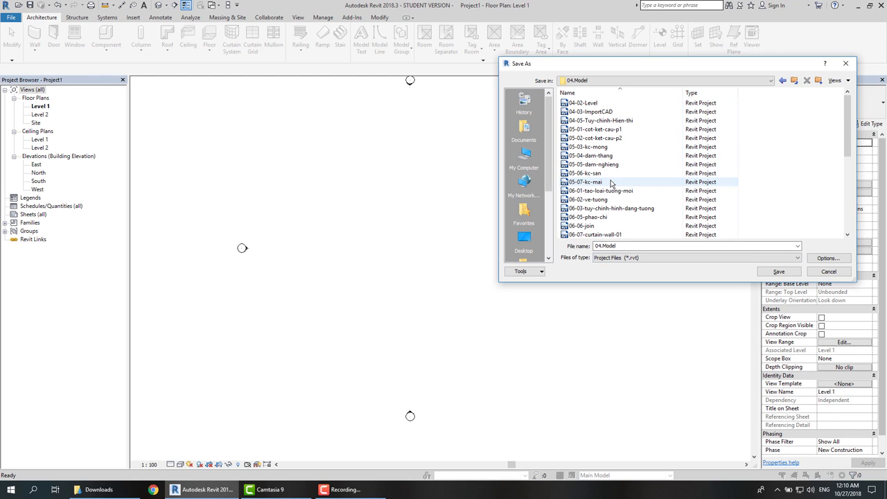
double_click(633, 246)
type("04-01-start")
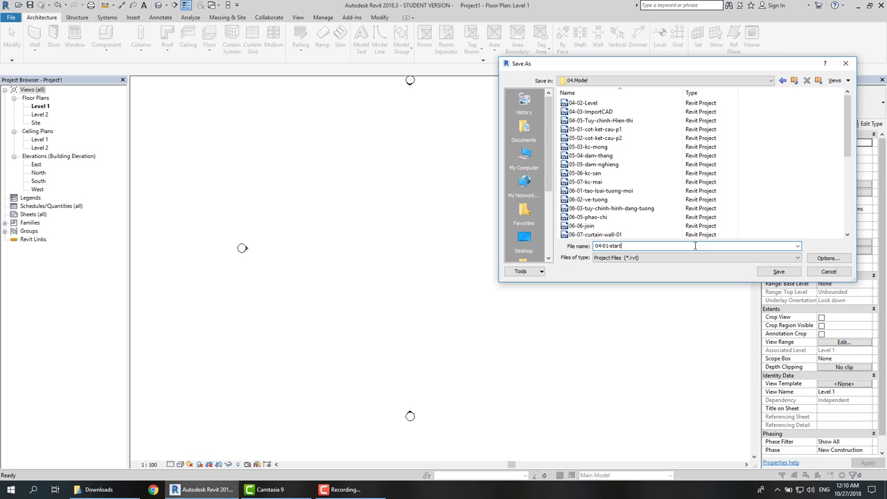
Set the file save options to a maximum of 3 backups
left_click(826, 259)
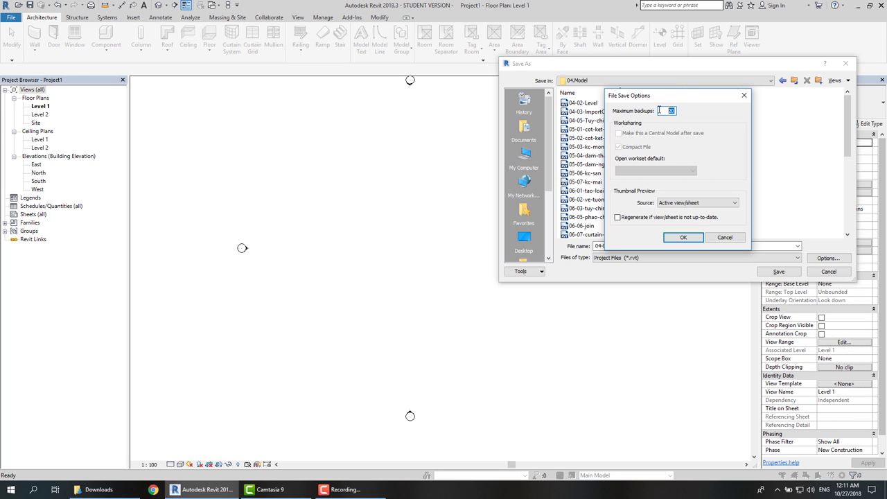
left_click_drag(677, 96, 390, 77)
type("3")
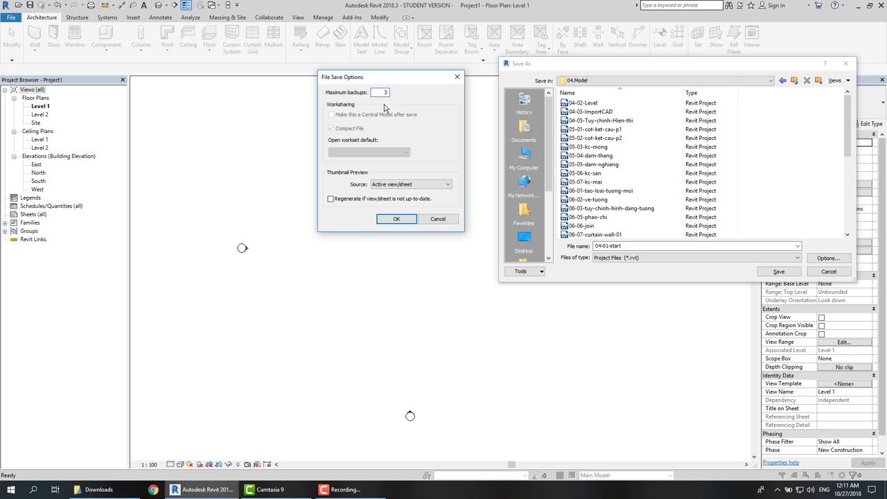
double_click(380, 92)
left_click(392, 220)
double_click(625, 246)
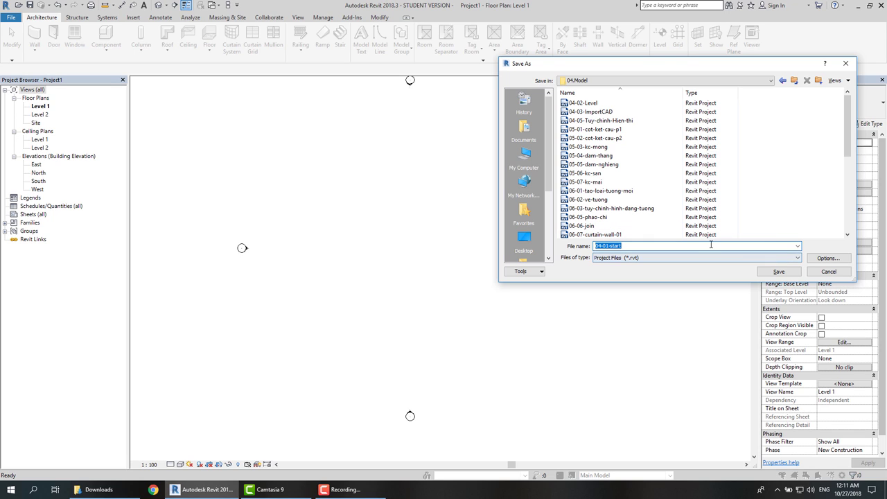
Save the project as 04-01-start and reposition the Level 1 plan view
left_click(778, 272)
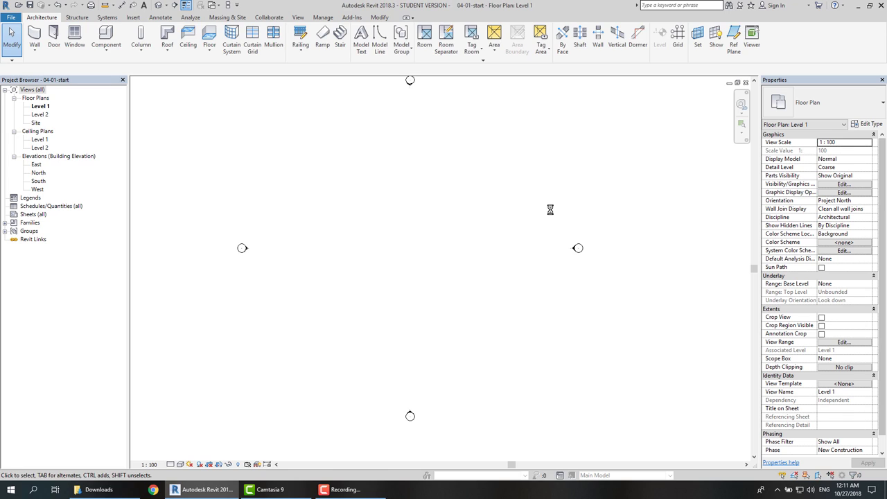
scroll(550, 214, "down", 1)
middle_click_drag(574, 208, 570, 214)
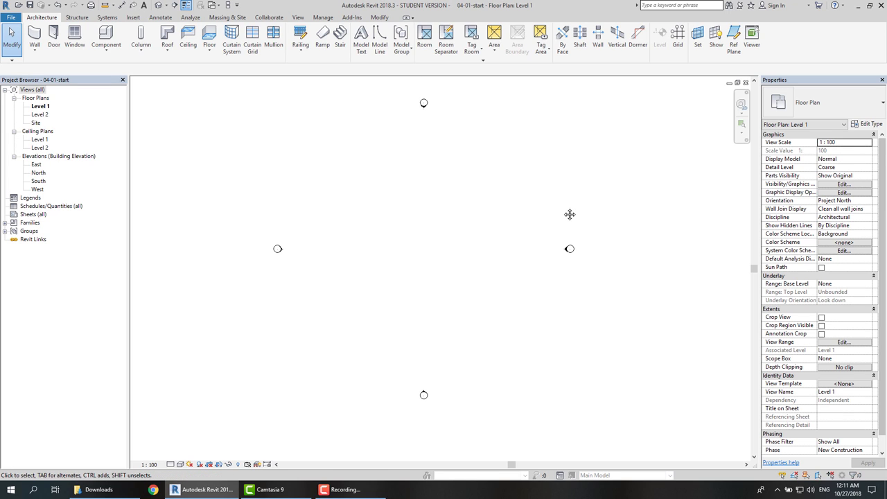